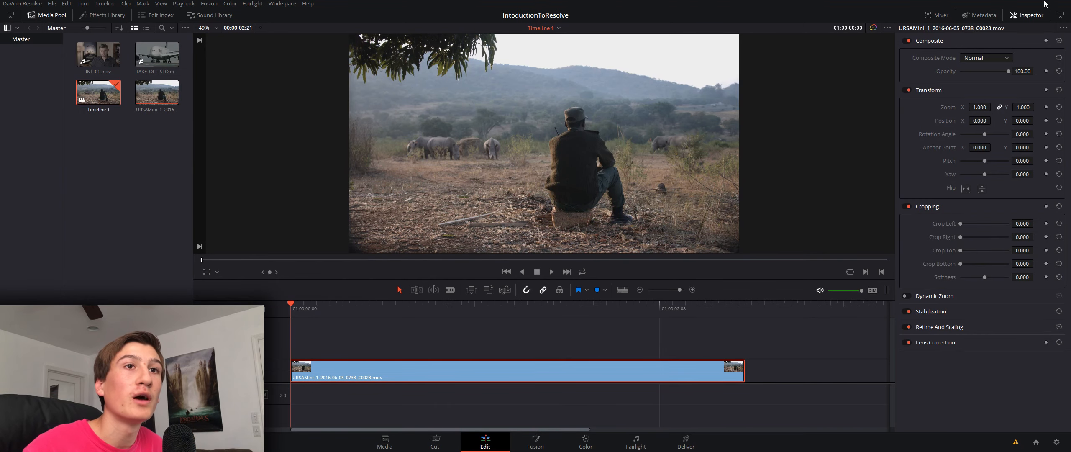
click(1028, 16)
click(1028, 16)
click(1027, 17)
click(1028, 17)
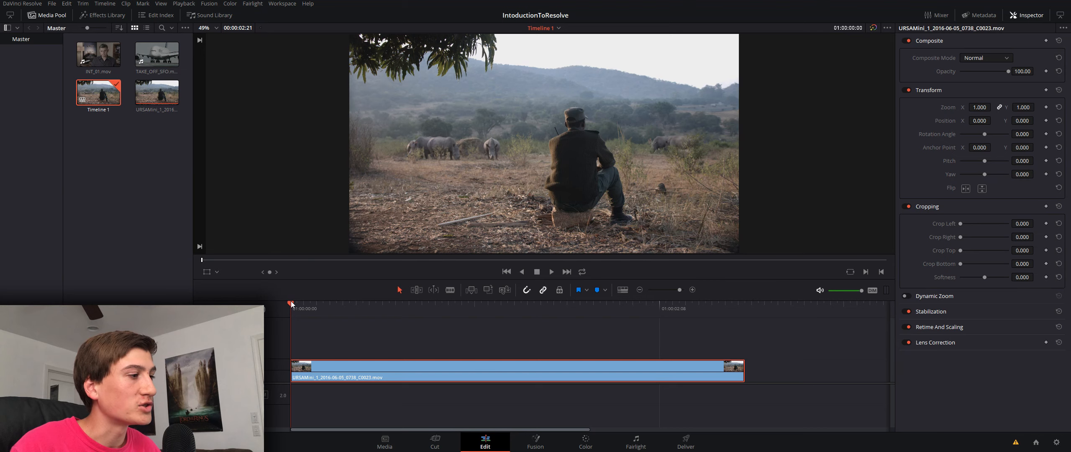
- Add a Rotation Angle keyframe to the timeline clip at 01:00:00:18
drag(291, 303, 343, 304)
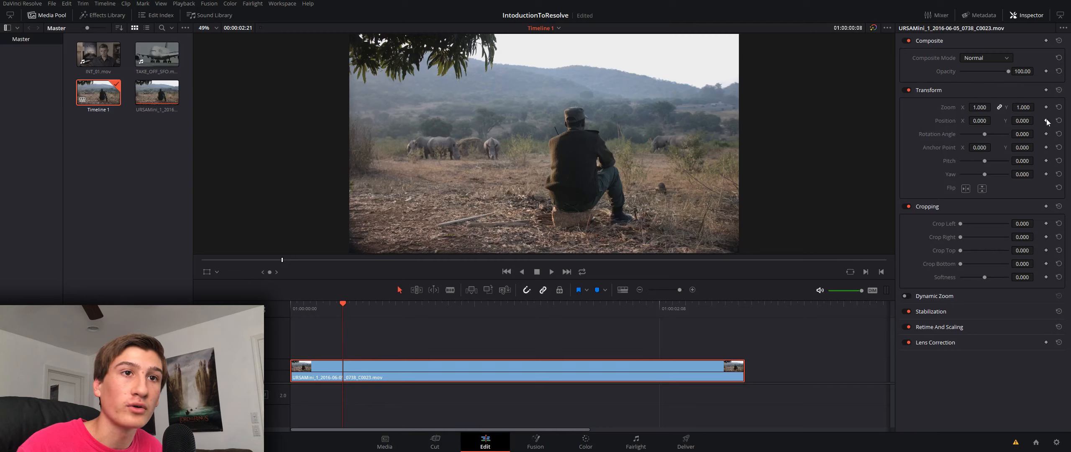
key(Right)
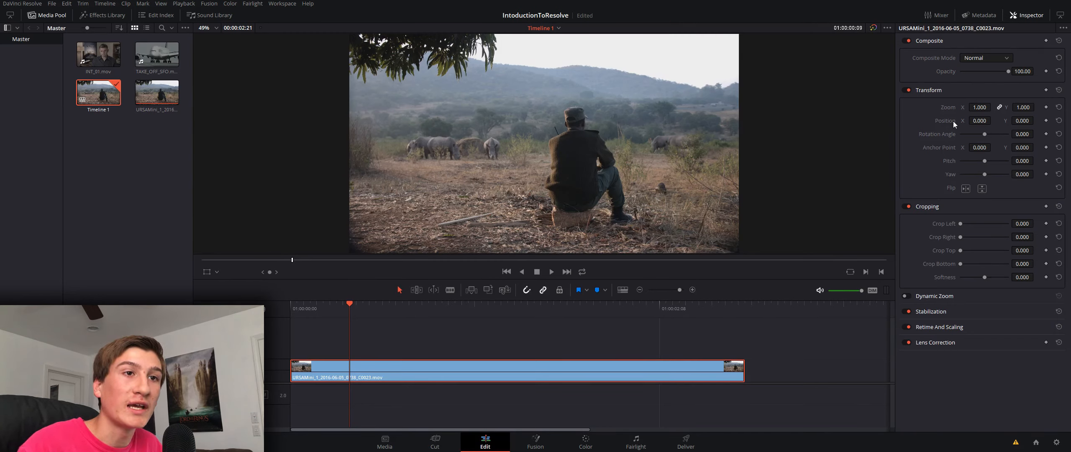
drag(349, 304, 356, 326)
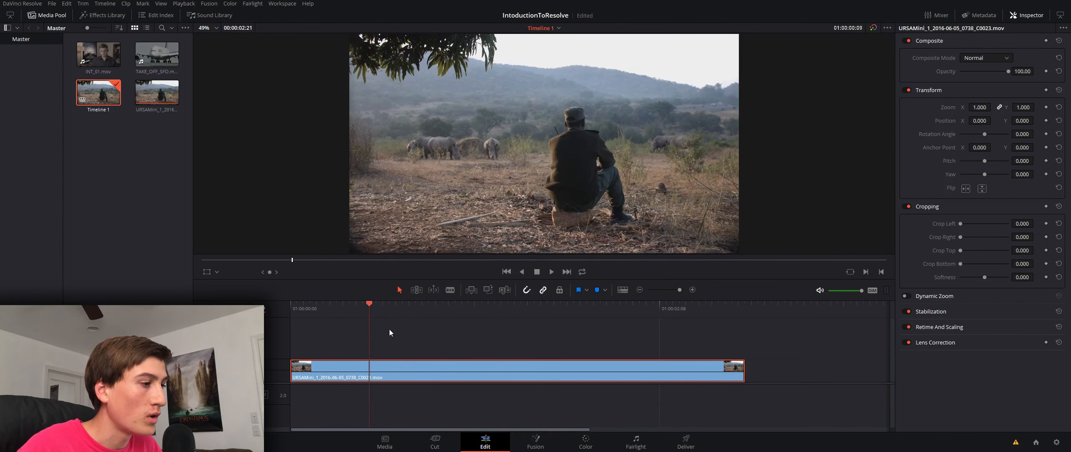
click(409, 333)
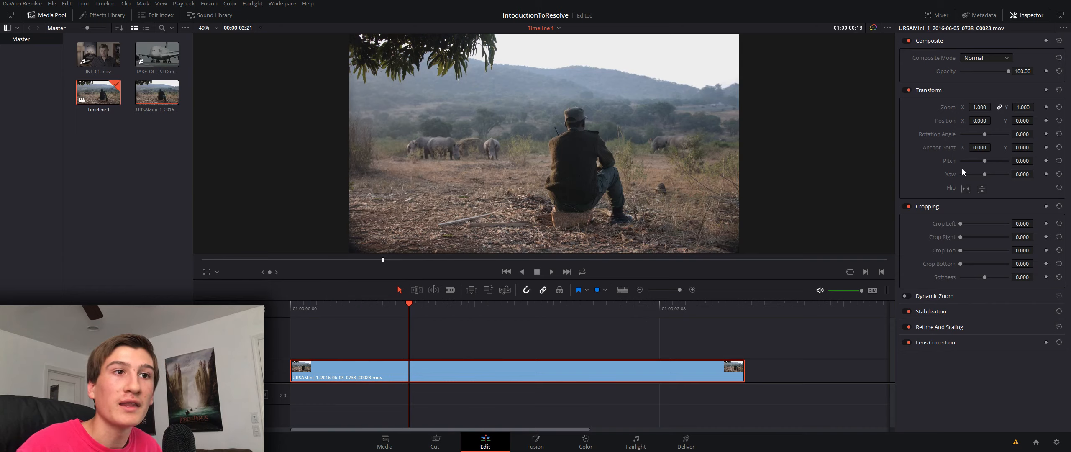
click(1046, 134)
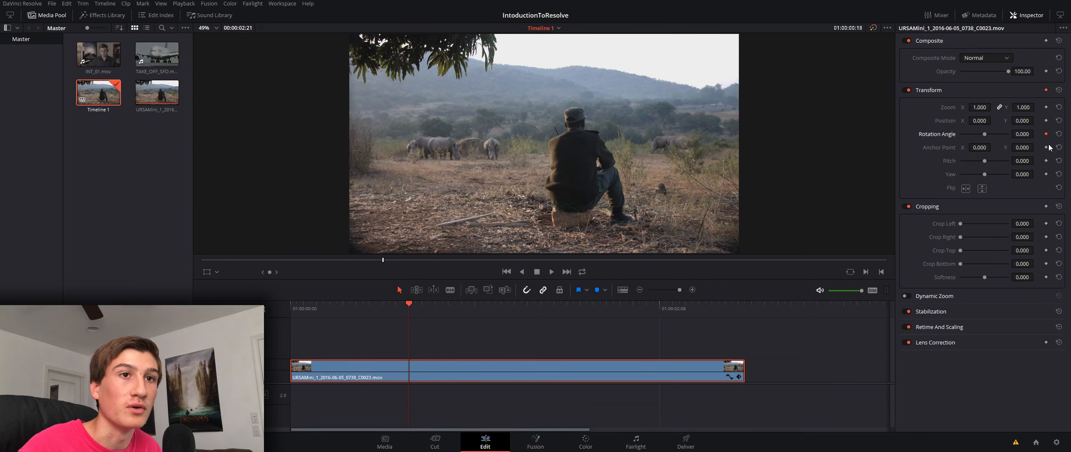
- Try keyframing the whole Transform and Cropping groups, and return to a single Rotation Angle keyframe at the playhead
click(1047, 91)
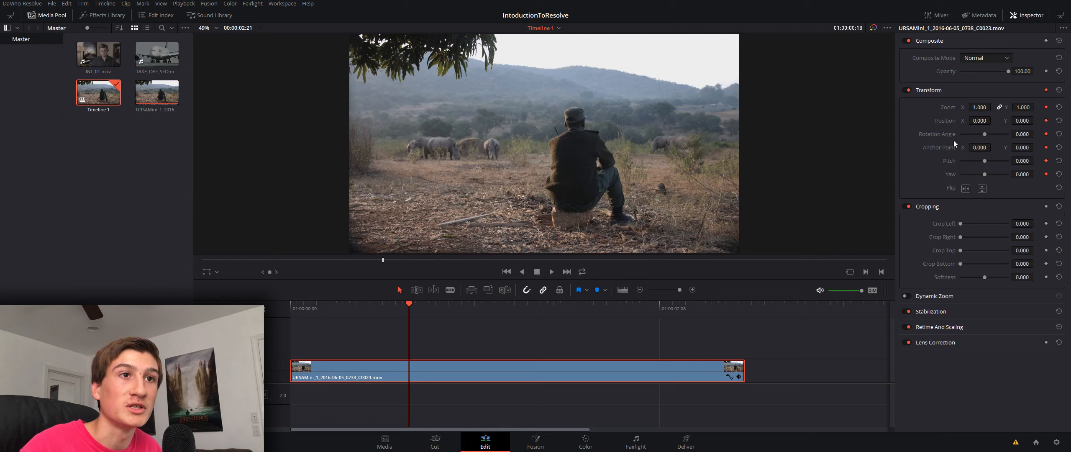
click(1047, 207)
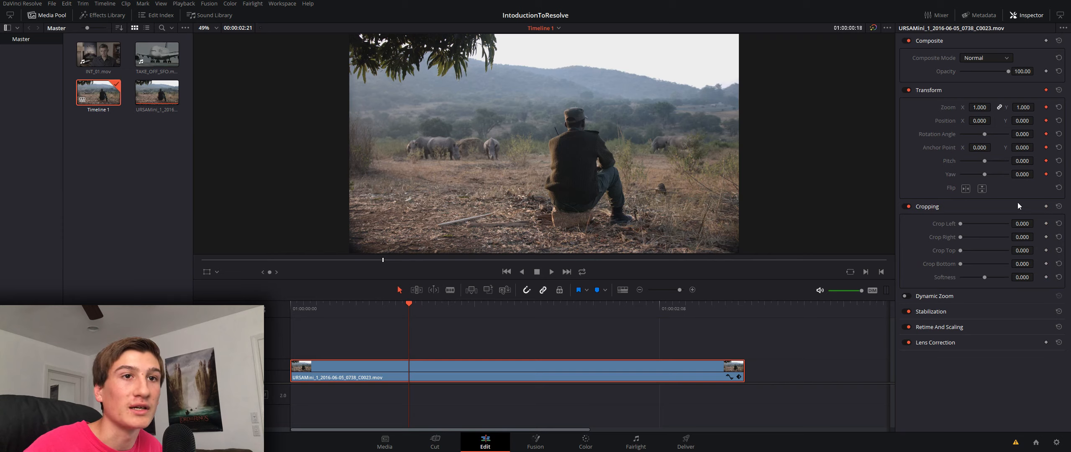
click(1047, 90)
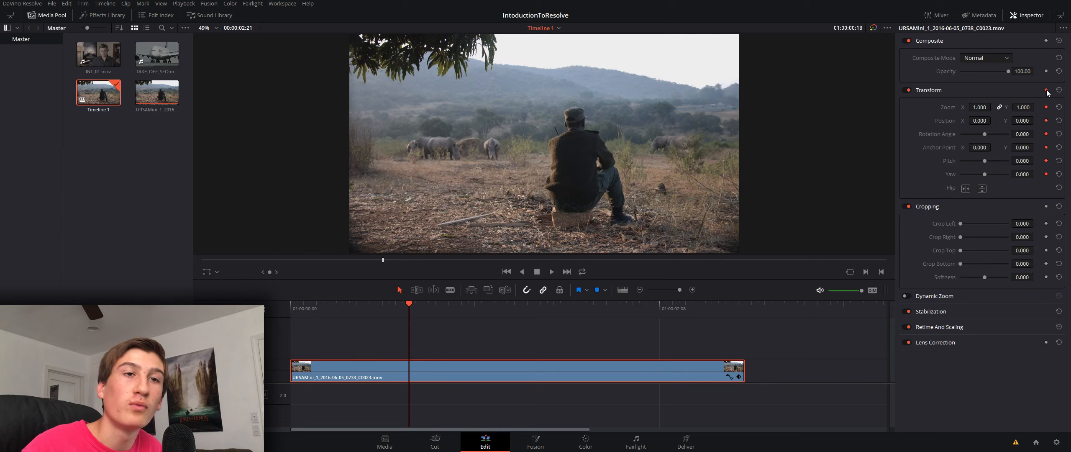
click(1046, 134)
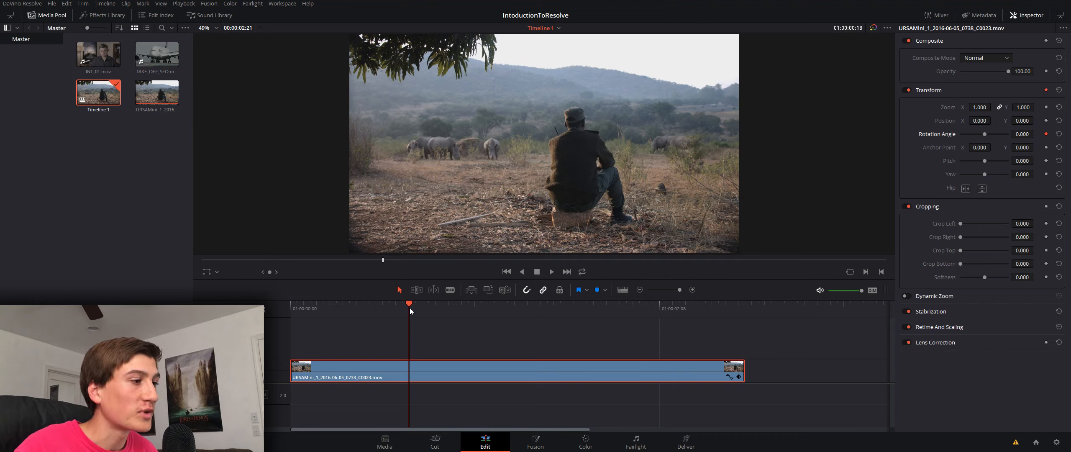
- Set a second Rotation Angle keyframe of 360 at 01:00:01:09
drag(409, 305, 507, 314)
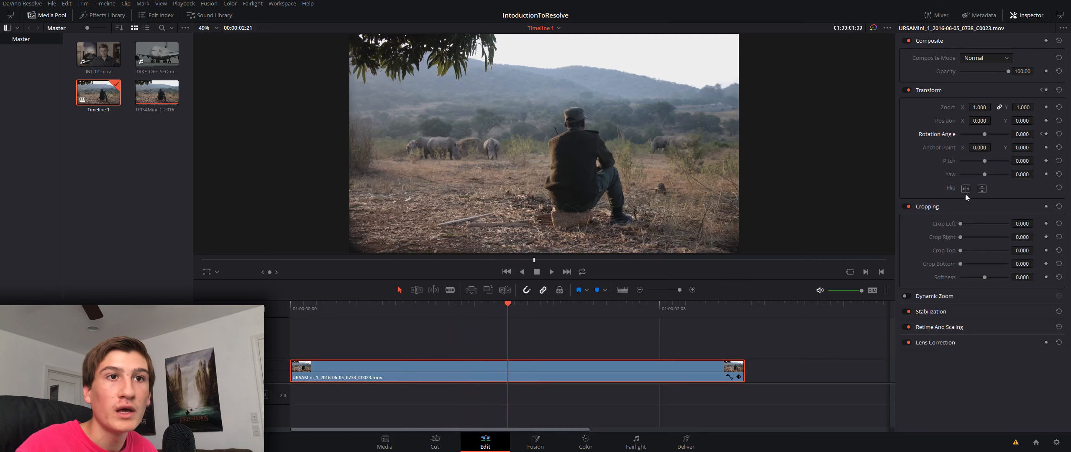
drag(984, 134, 1009, 134)
click(1046, 134)
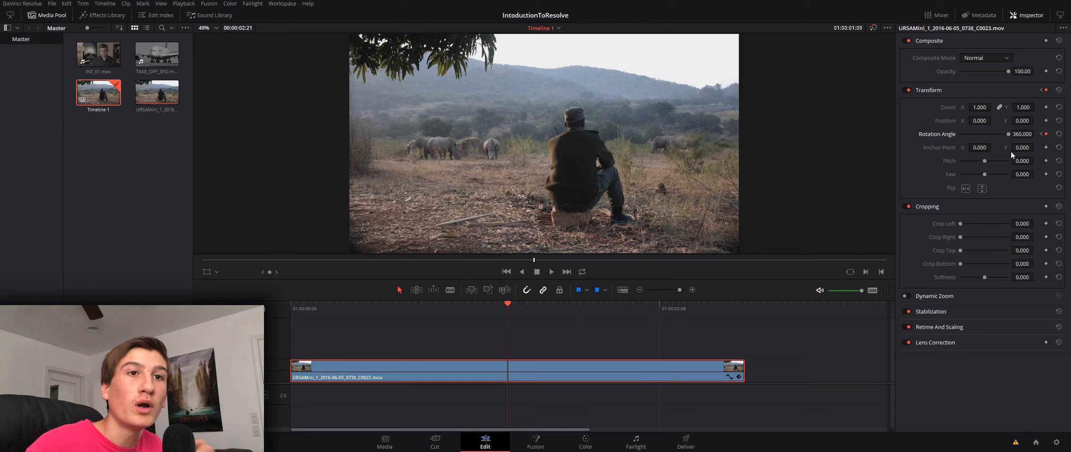
- Jump back and forth between the two rotation keyframes, and play back the animated spin
click(1042, 135)
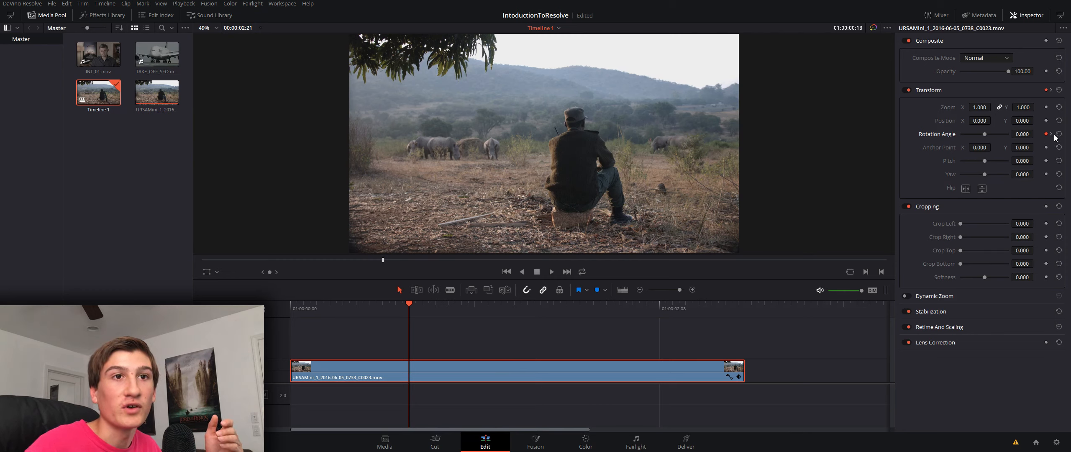
click(1051, 134)
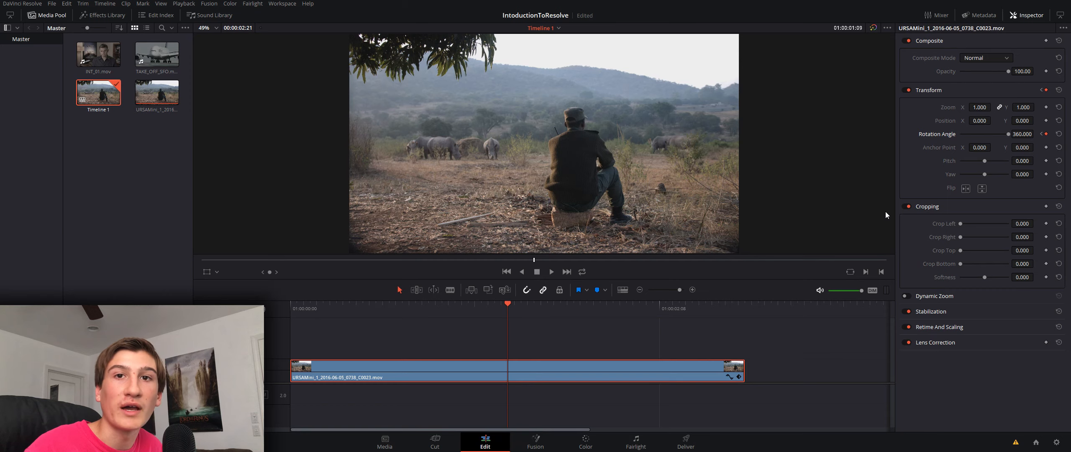
drag(468, 306, 375, 320)
key(space)
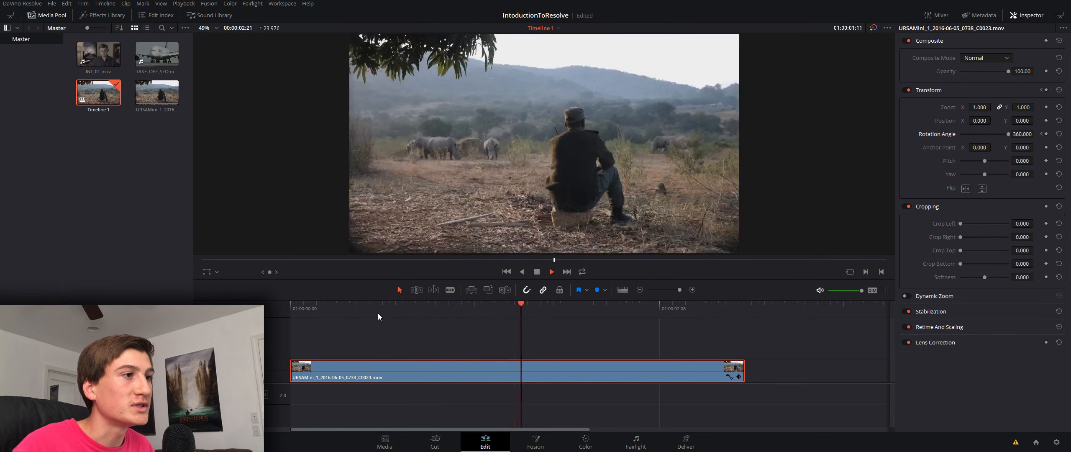
key(space)
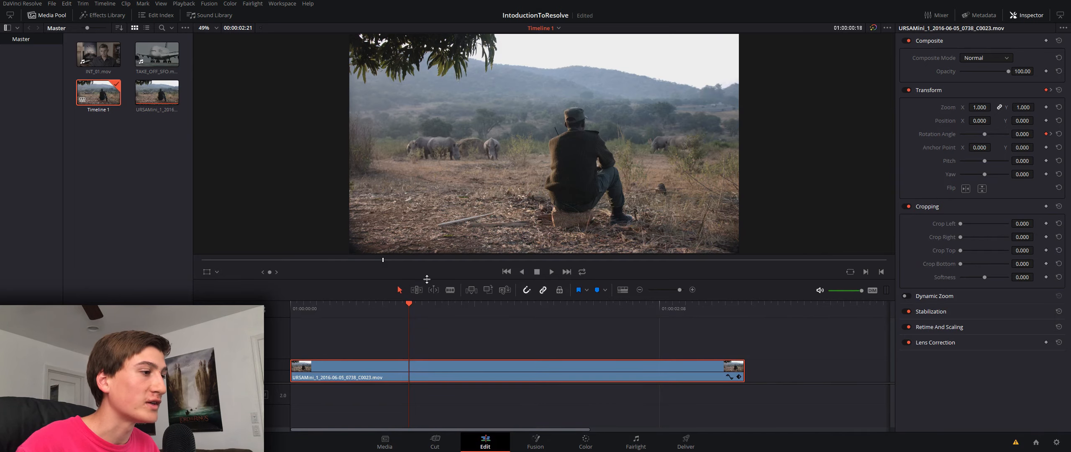
- Enlarge the timeline area and the Video 1 track, and show the clip's keyframe track beneath it
drag(428, 279, 439, 73)
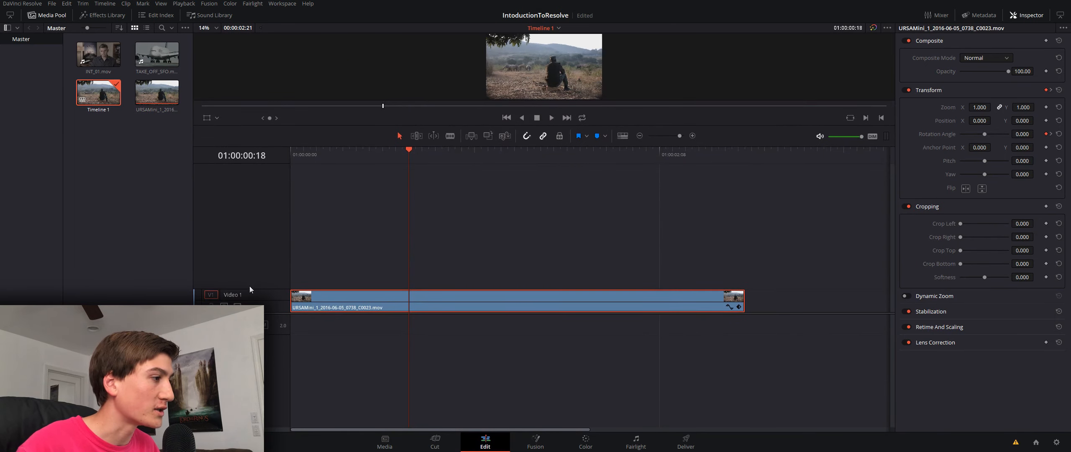
drag(251, 289, 256, 194)
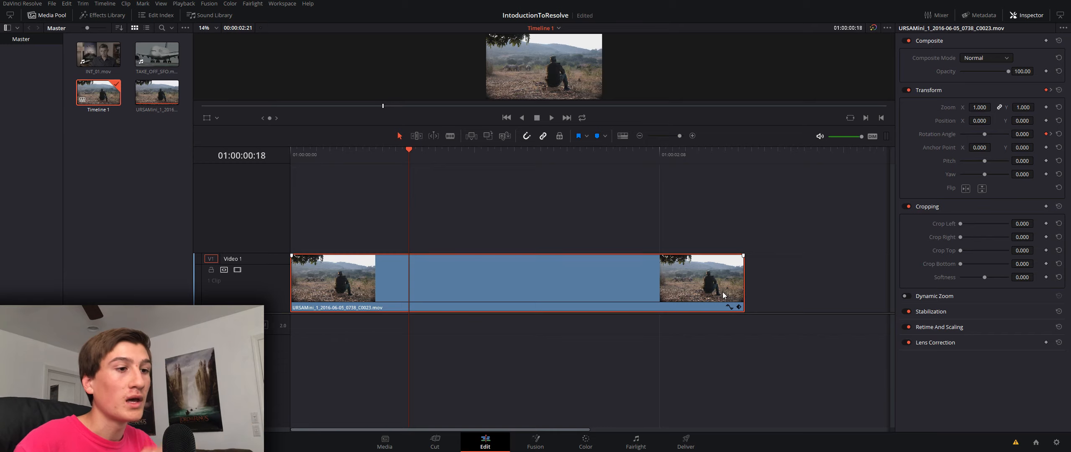
click(740, 307)
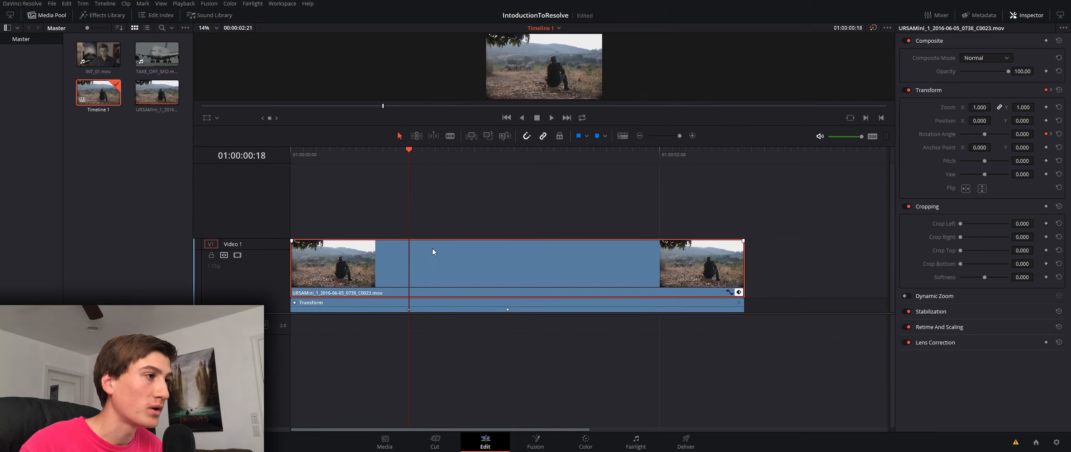
- Move the first rotation keyframe earlier to 01:00:00:07 and the second one close to the clip's end
drag(407, 148, 363, 151)
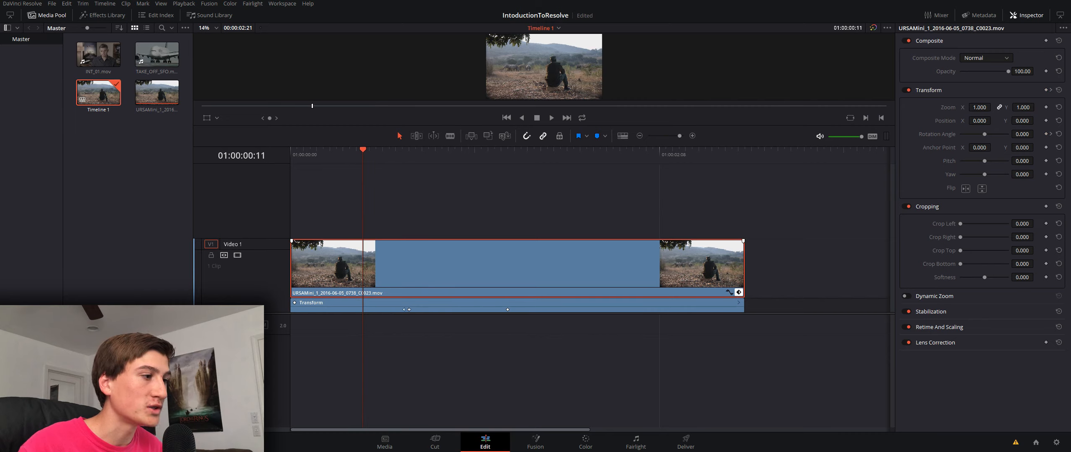
drag(409, 309, 337, 309)
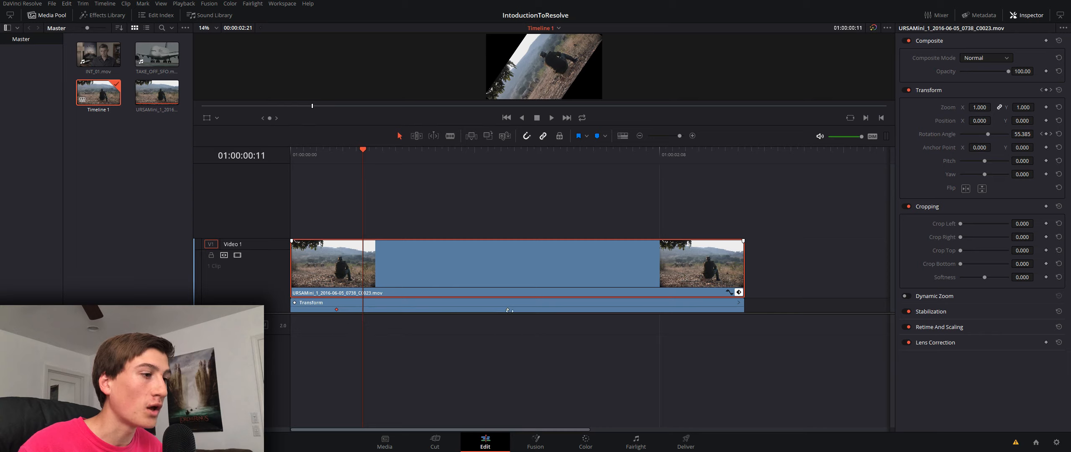
drag(508, 310, 685, 310)
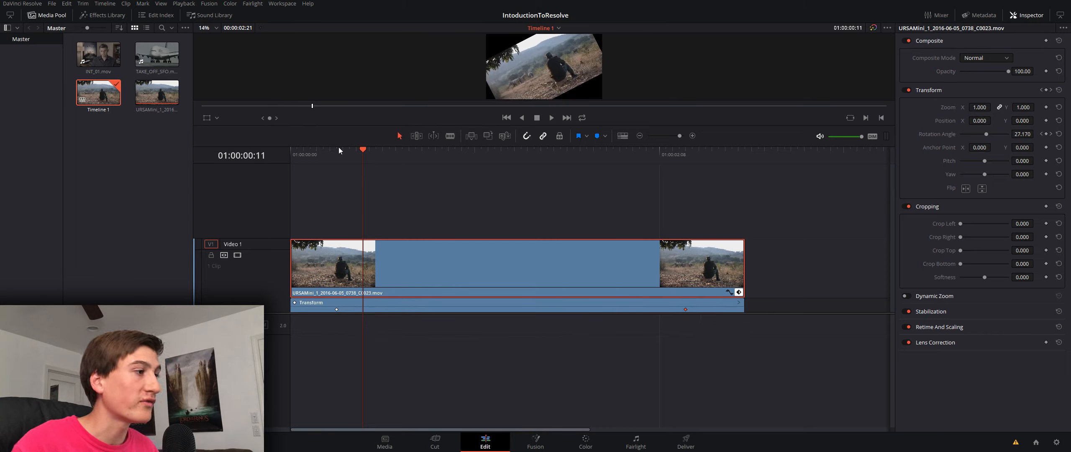
- Play back the stretched-out rotation from the clip's start, and enlarge the viewer to watch it again
click(296, 158)
key(space)
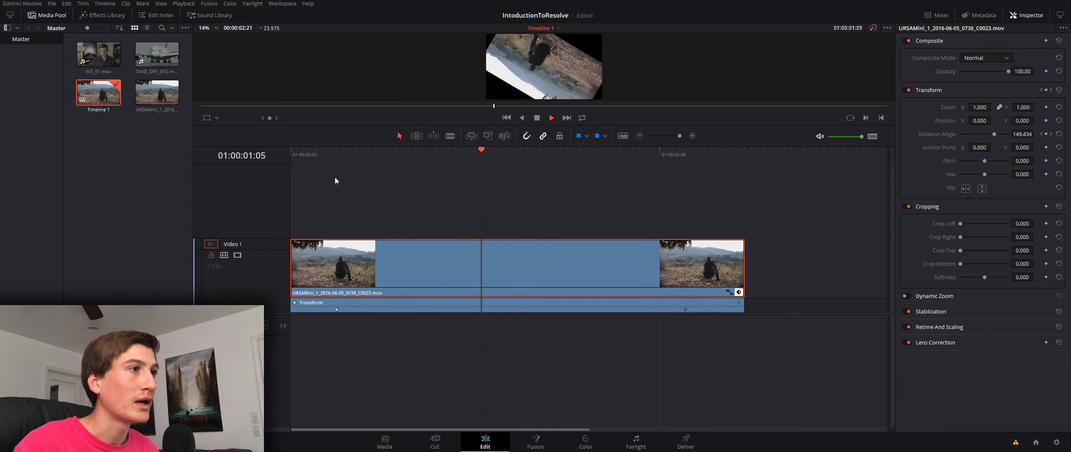
key(space)
drag(421, 125, 414, 250)
click(335, 268)
key(space)
key(space)
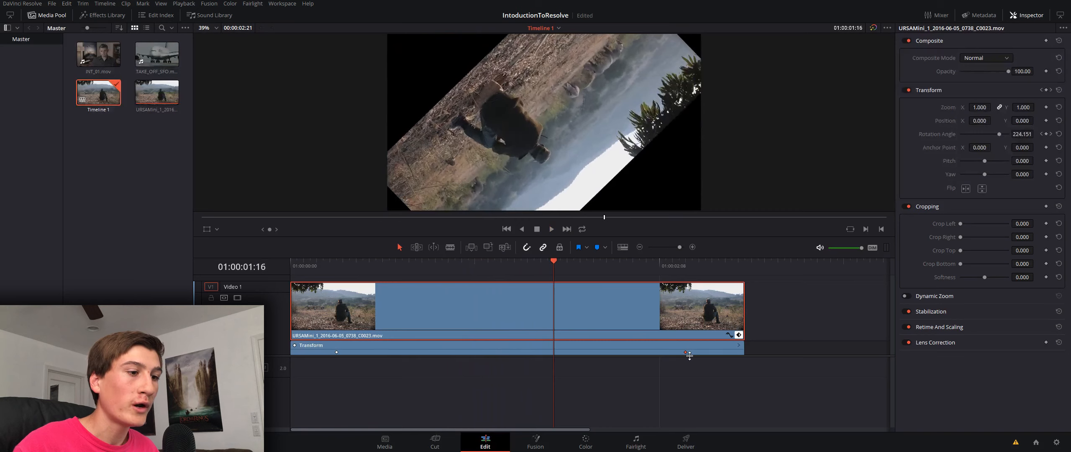
- Move the second rotation keyframe to 01:00:00:11, and play back the shortened spin from the first keyframe
drag(686, 352, 362, 352)
click(336, 266)
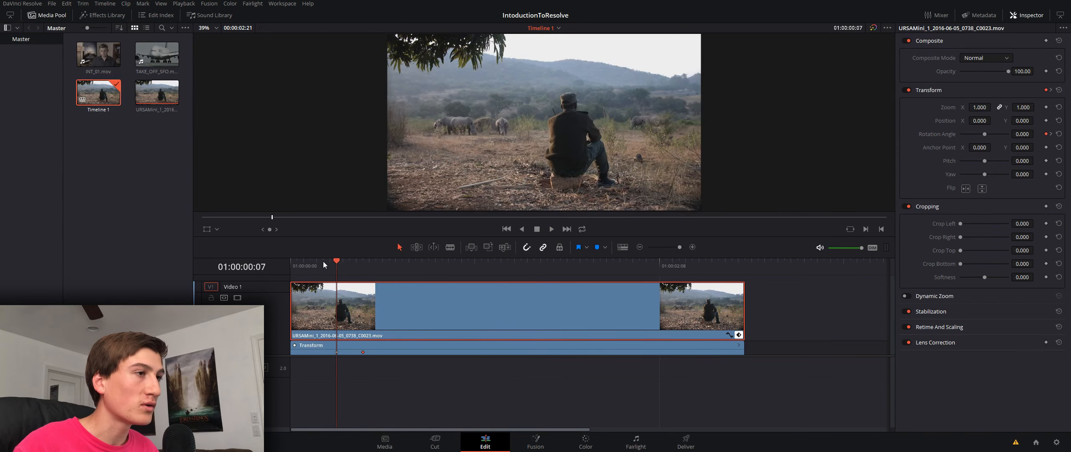
key(space)
- Step between the rotation keyframes, remove the one at 01:00:00:11, and undo the removal
click(362, 272)
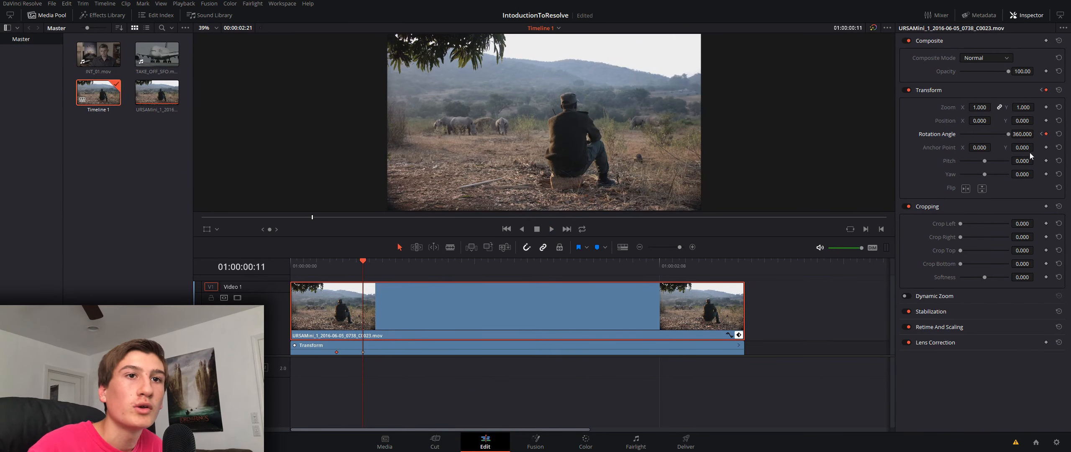
click(1043, 133)
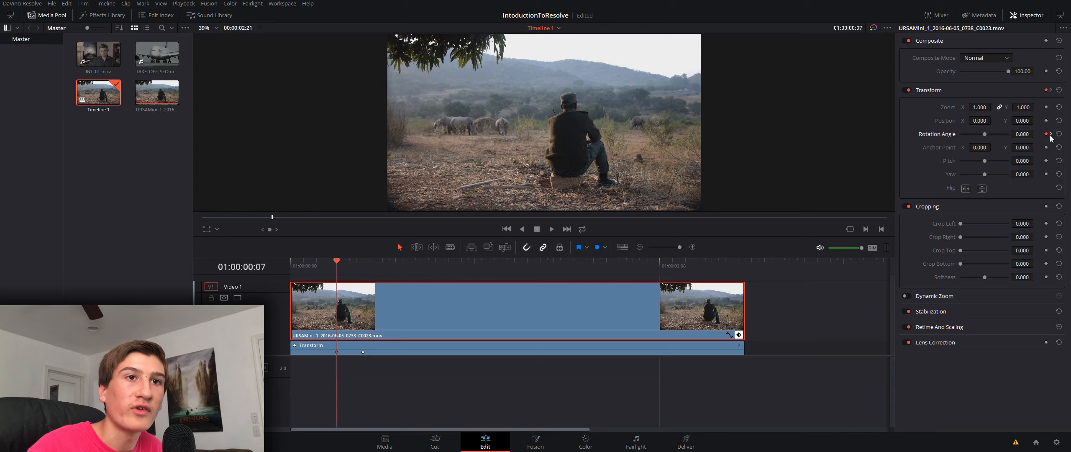
click(1051, 134)
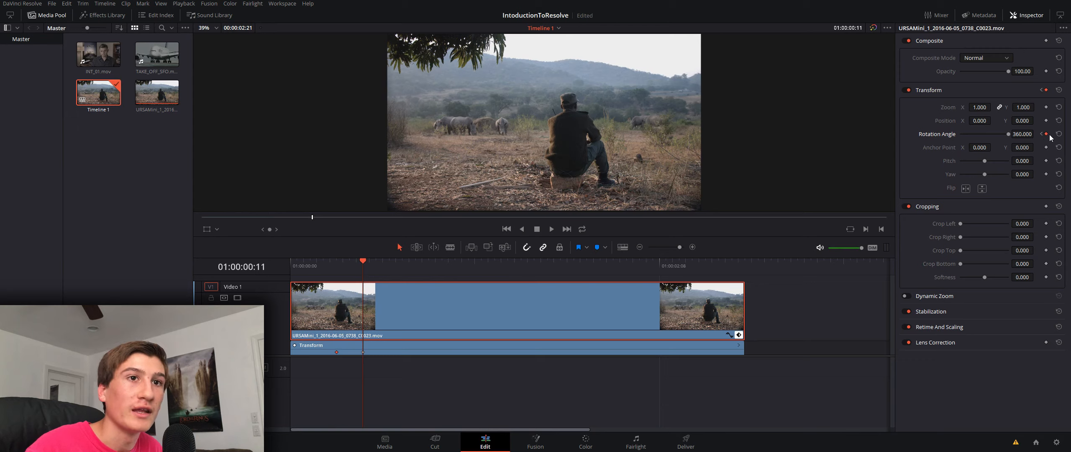
click(1047, 135)
key(ctrl+z)
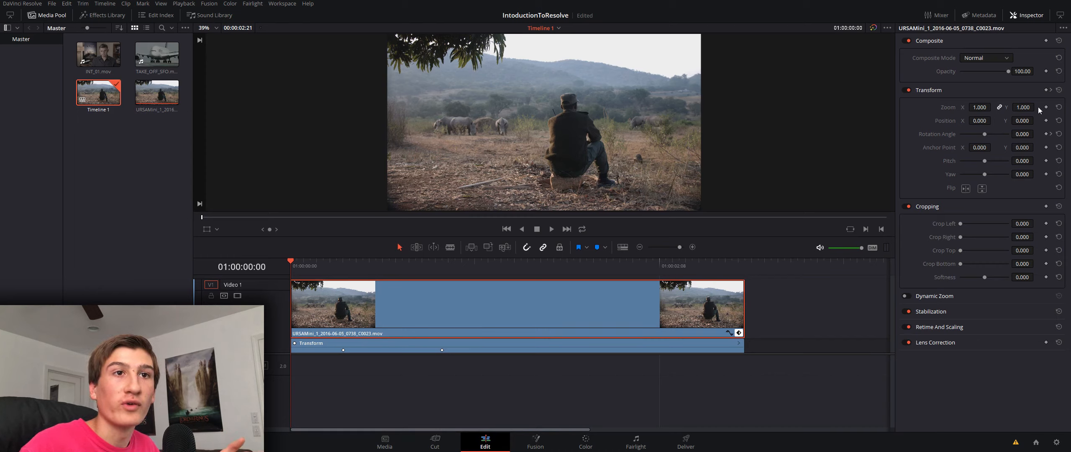
- Animate the clip's Zoom with keyframes of 1.000 at 01:00:00:08 and 1.450 at 01:00:00:23
click(341, 270)
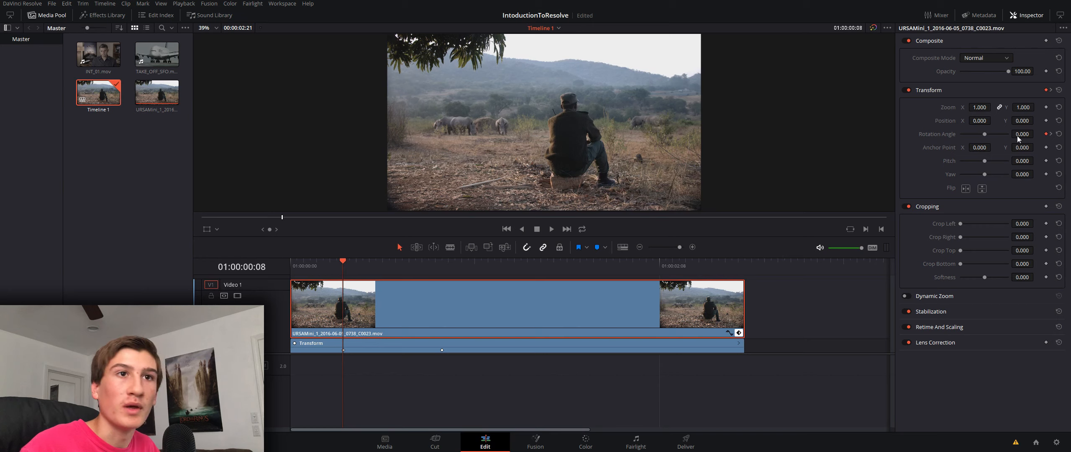
click(1046, 107)
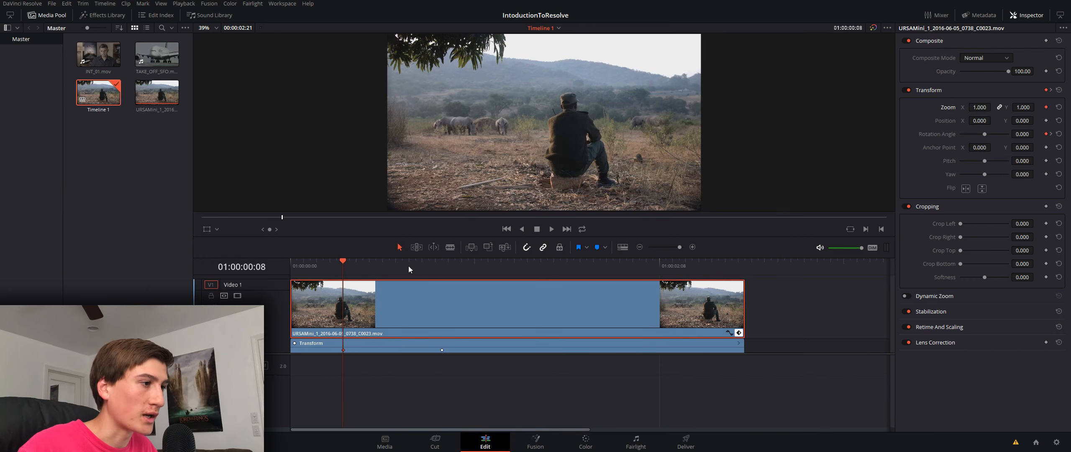
click(436, 267)
drag(979, 107, 998, 107)
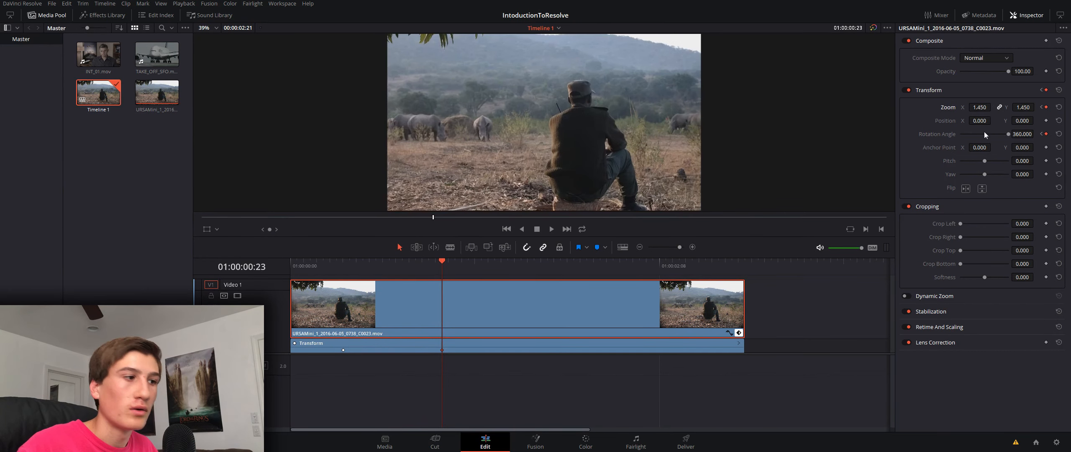
- Return to the first keyframe, and expand the clip's Transform keyframes into separate Zoom X, Zoom Y and Rotation Angle rows
click(343, 271)
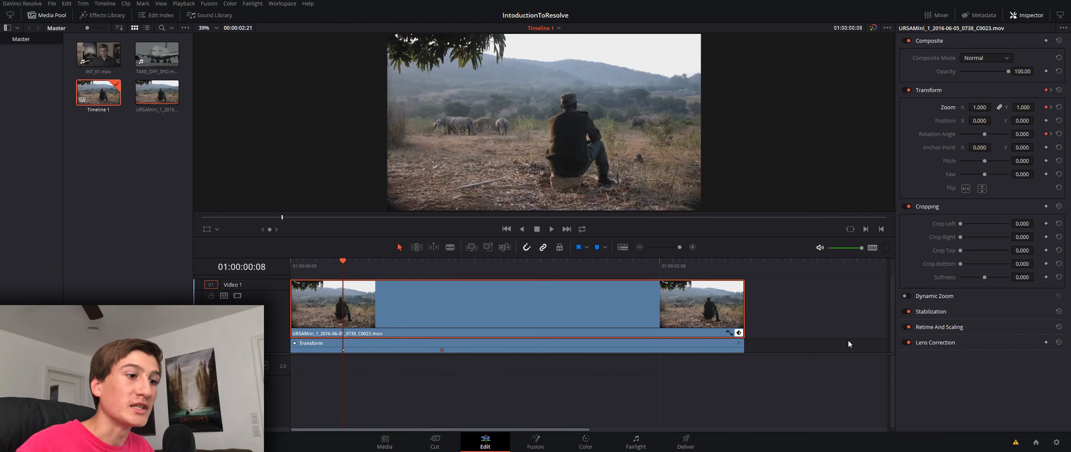
click(739, 343)
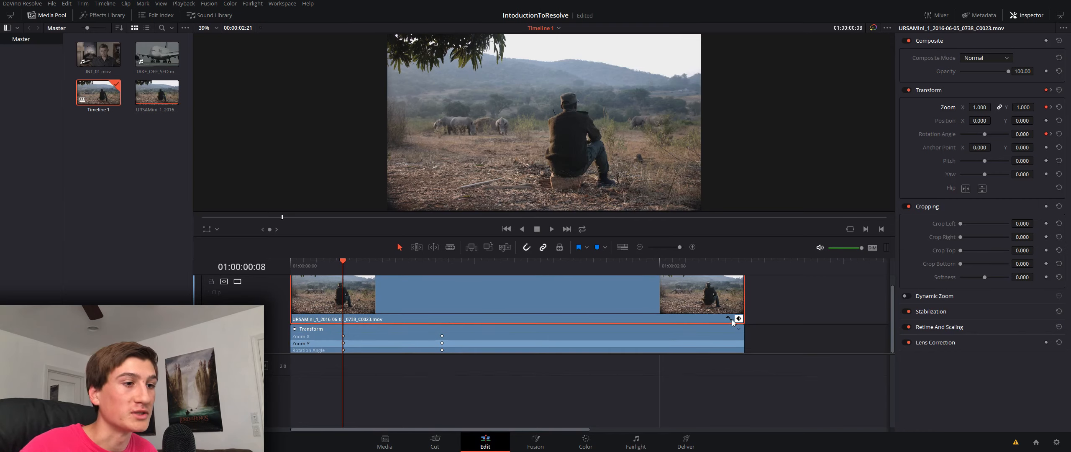
scroll(730, 321, up, 1)
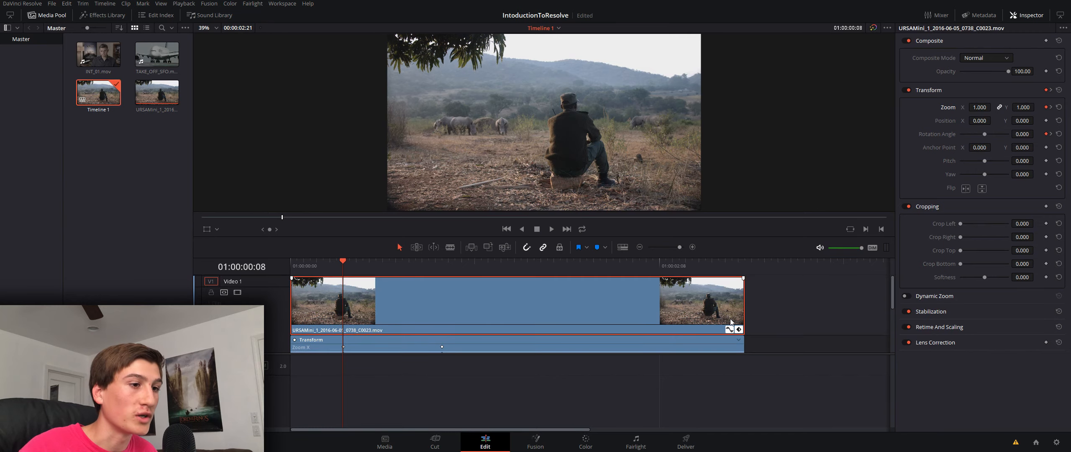
- Hide the clip's Transform keyframe rows so that only its Zoom Y curve is shown under the clip
scroll(508, 326, down, 4)
drag(268, 355, 266, 423)
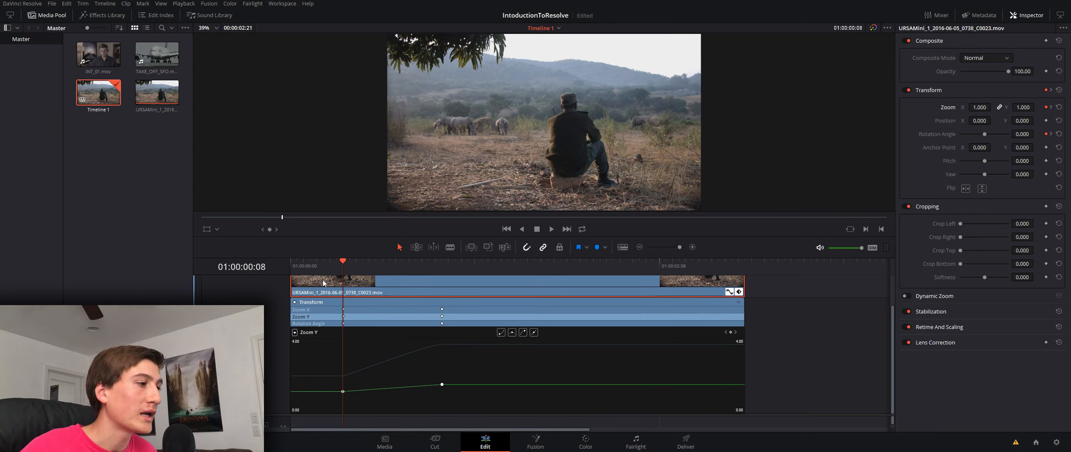
click(739, 292)
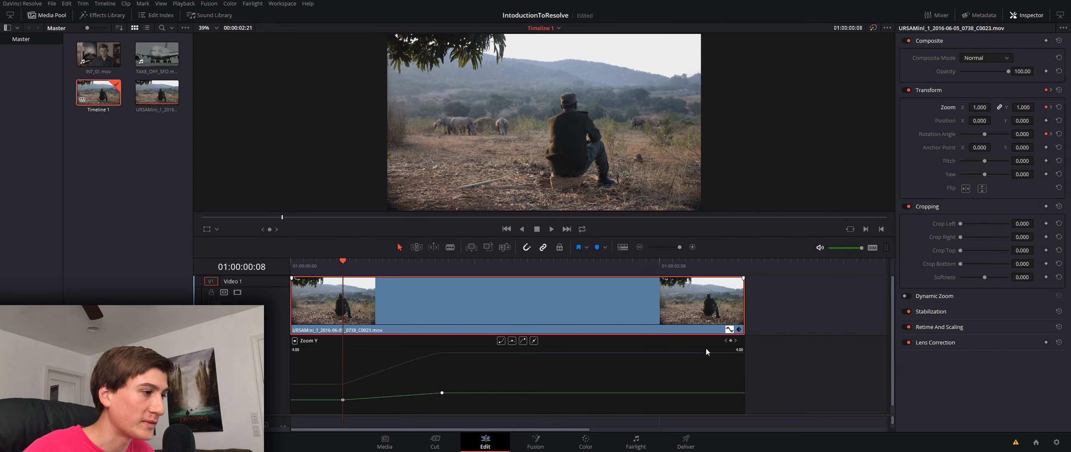
- Try showing all parameters in the clip's curve editor, clear them all, and display only the Rotation Angle curve
click(295, 341)
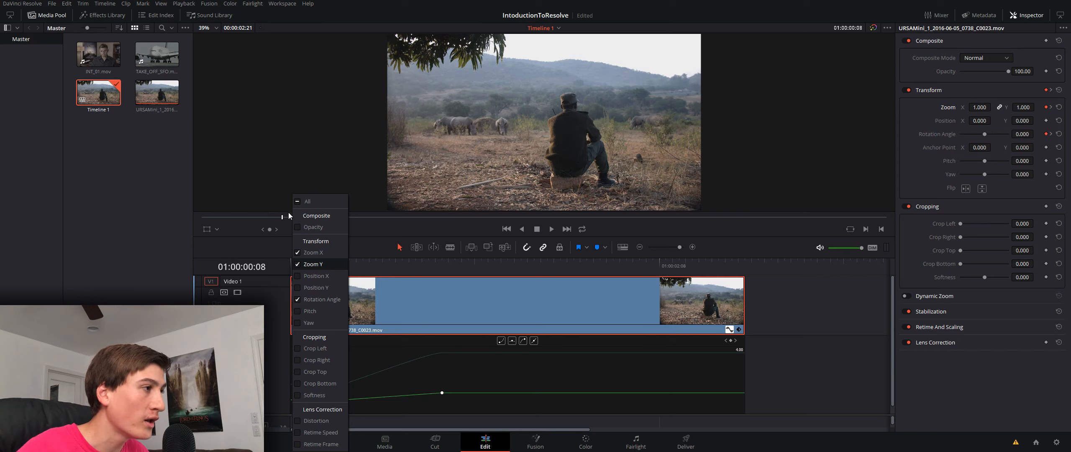
click(298, 203)
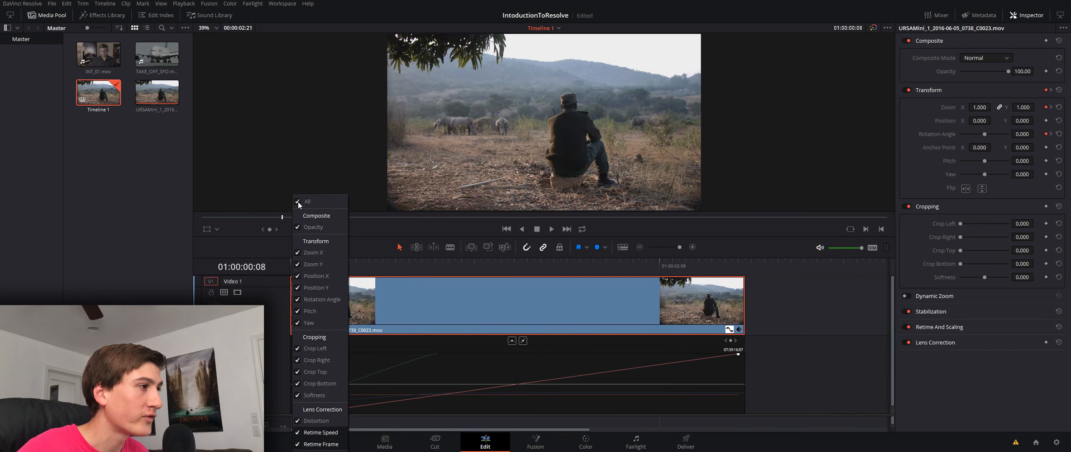
click(298, 202)
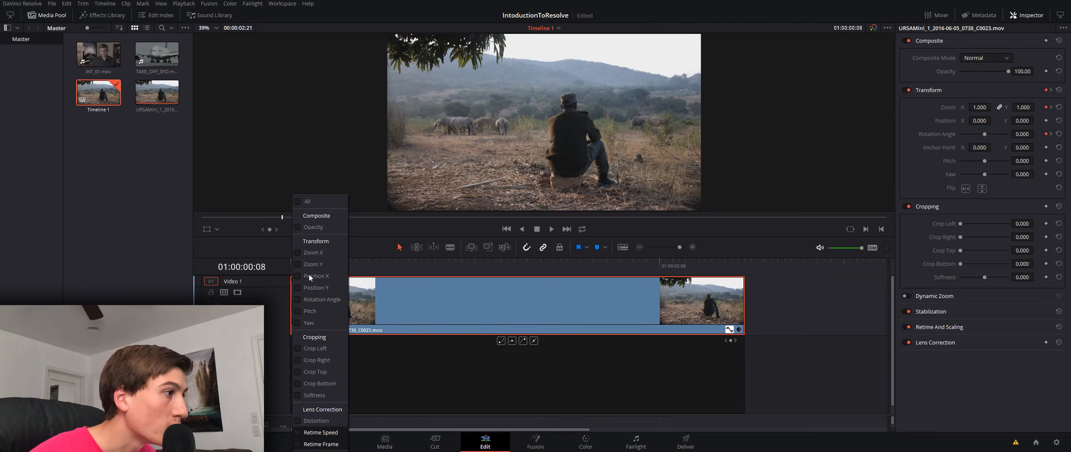
click(296, 299)
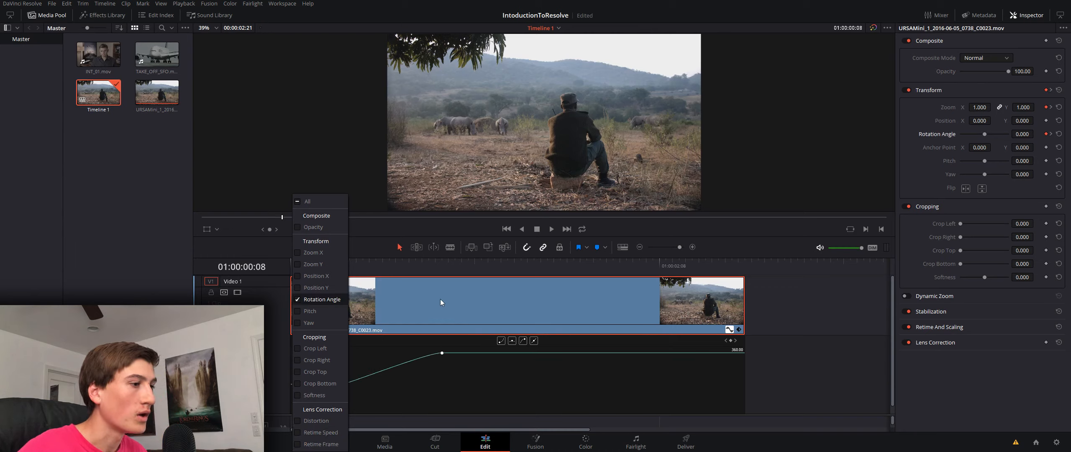
click(413, 299)
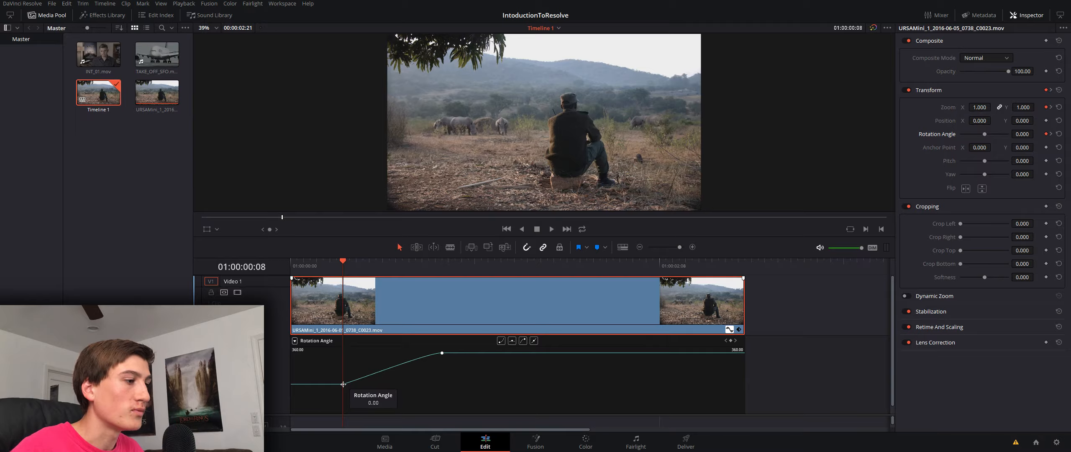
- Move the first rotation keyframe on the curve to 01:00:00:04 at about -62.4 degrees, and play back the change
drag(343, 383, 320, 389)
click(415, 264)
key(space)
key(space)
click(321, 266)
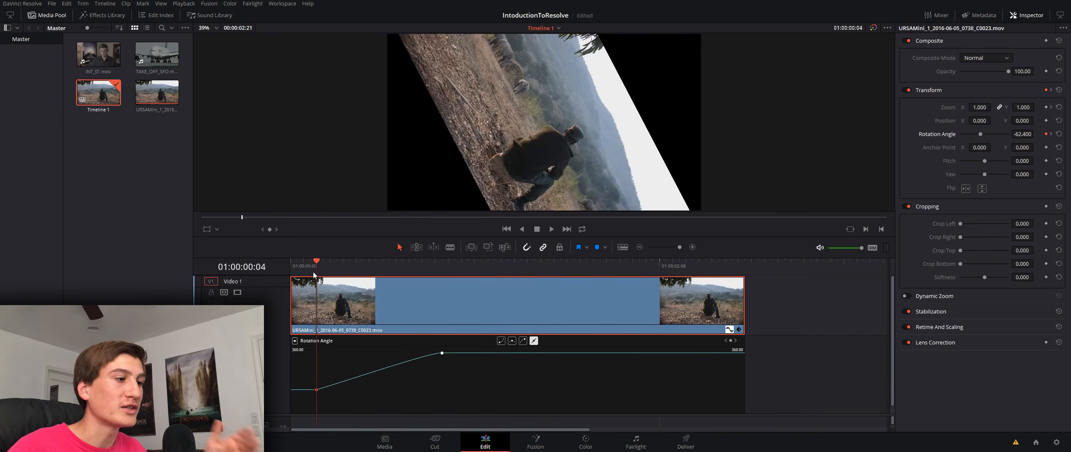
- Move the first rotation keyframe on the curve to 01:00:00:14 at 24 degrees, and play the clip from the start
drag(317, 390, 343, 389)
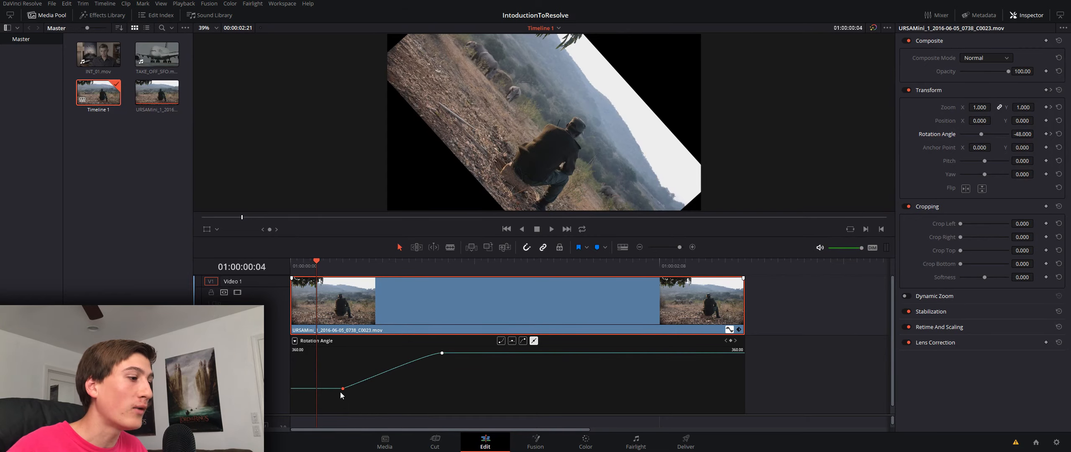
drag(342, 389, 400, 383)
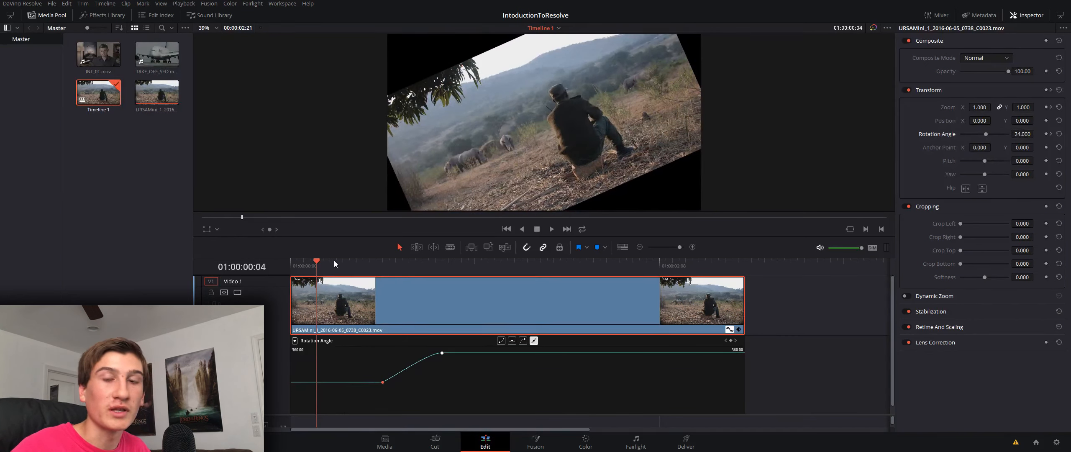
key(Home)
key(space)
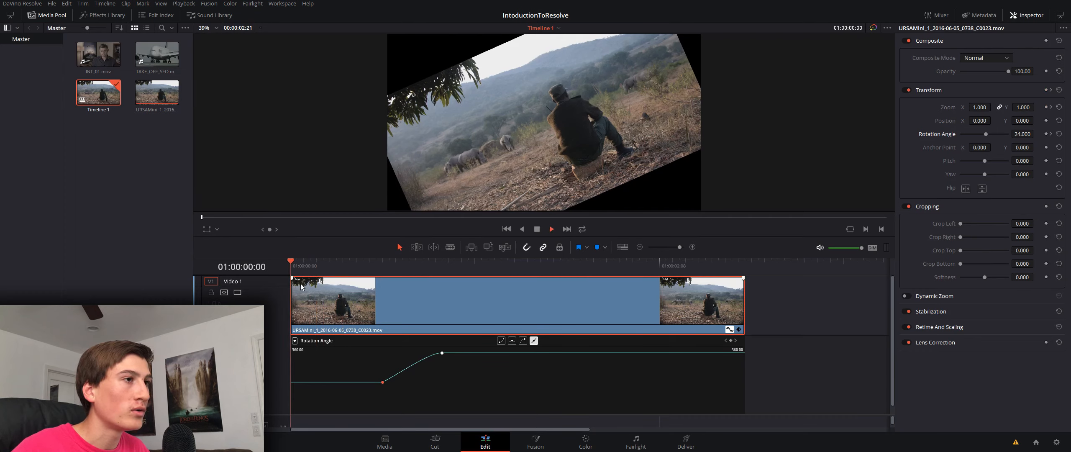
key(space)
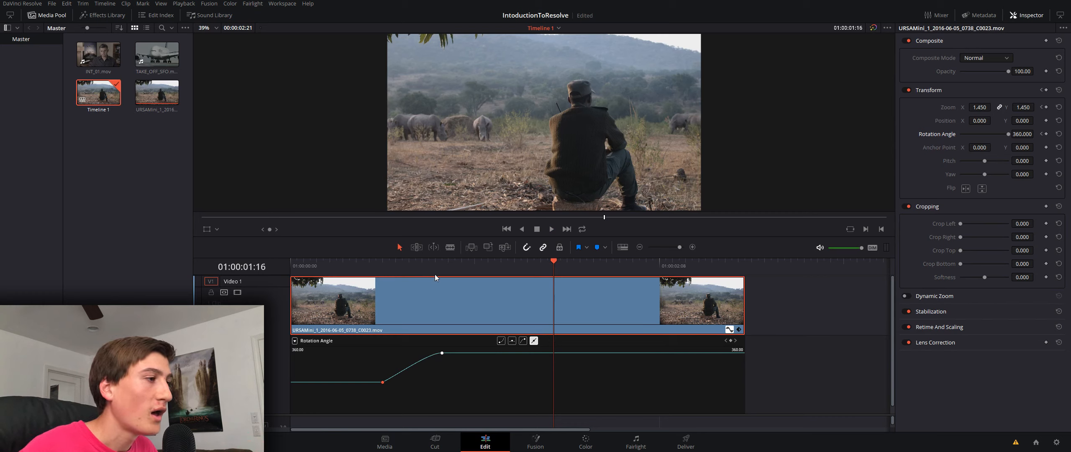
- Step between the rotation keyframes, delete the one at 01:00:00:23 from the curve, and undo the deletion
key(bracketleft)
key(bracketleft)
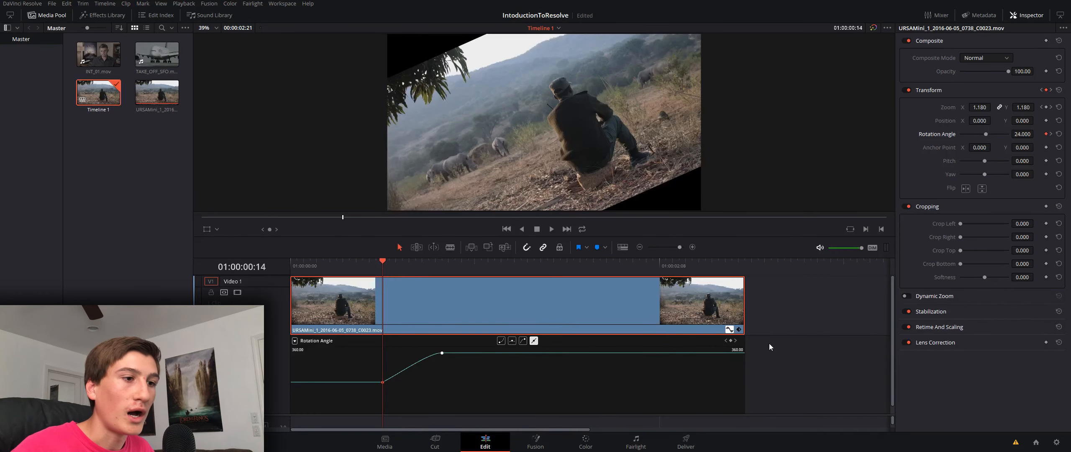
click(736, 341)
click(731, 341)
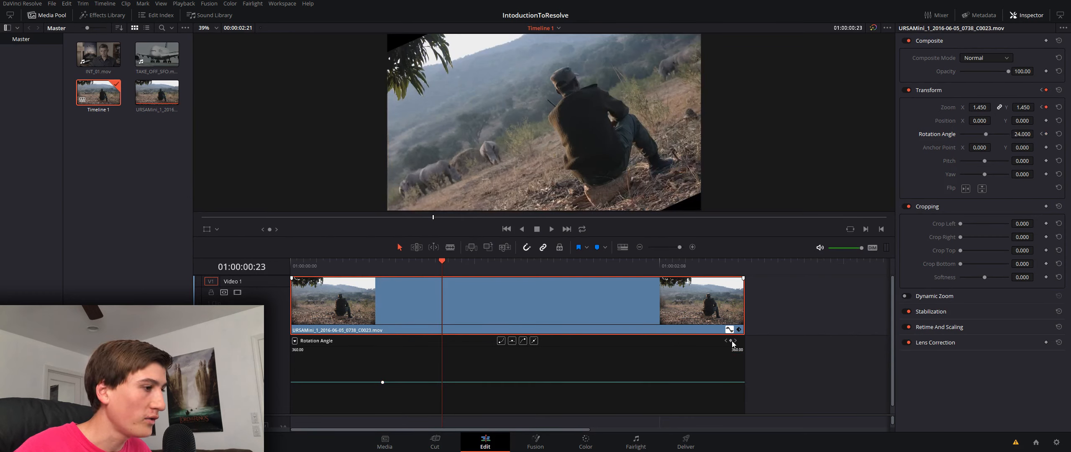
key(ctrl+z)
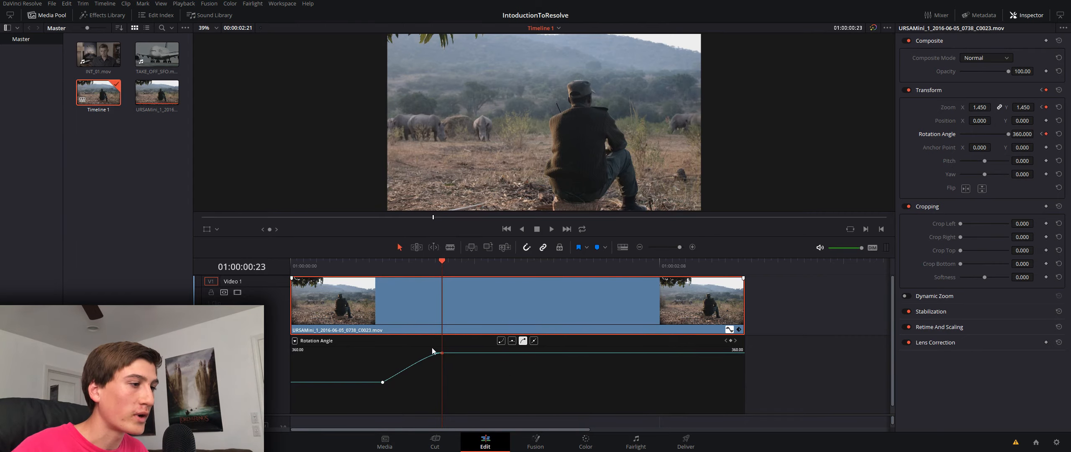
- Try adjusting the easing of the rotation keyframe at 01:00:00:23, and set that keyframe to linear
drag(435, 352, 417, 347)
click(510, 341)
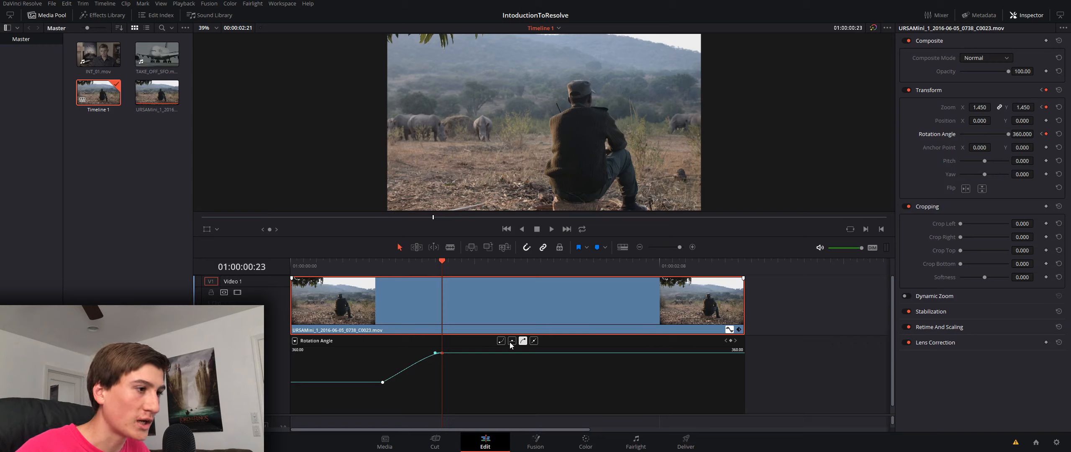
click(533, 341)
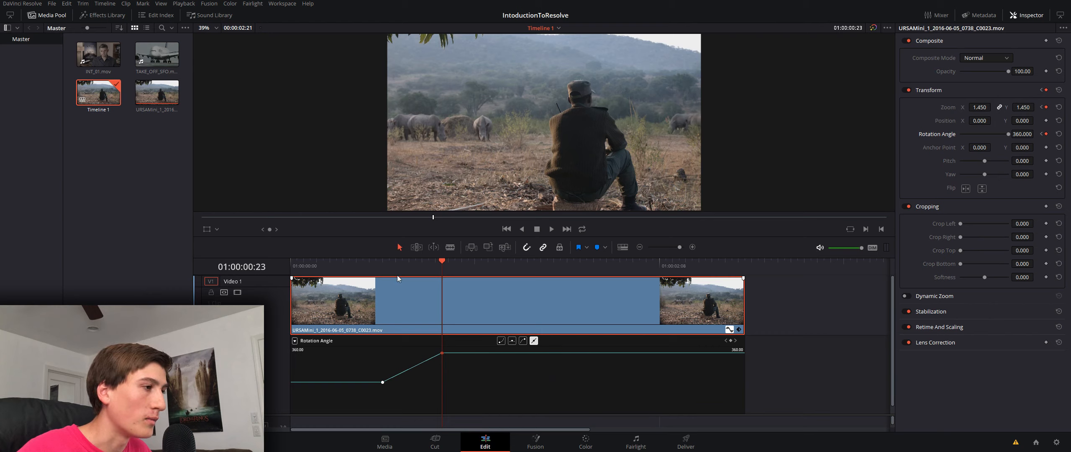
- Ease the curve leaving the rotation keyframe at 01:00:00:14 with its handle stretched to about 01:00:00:23, and preview the motion
click(383, 273)
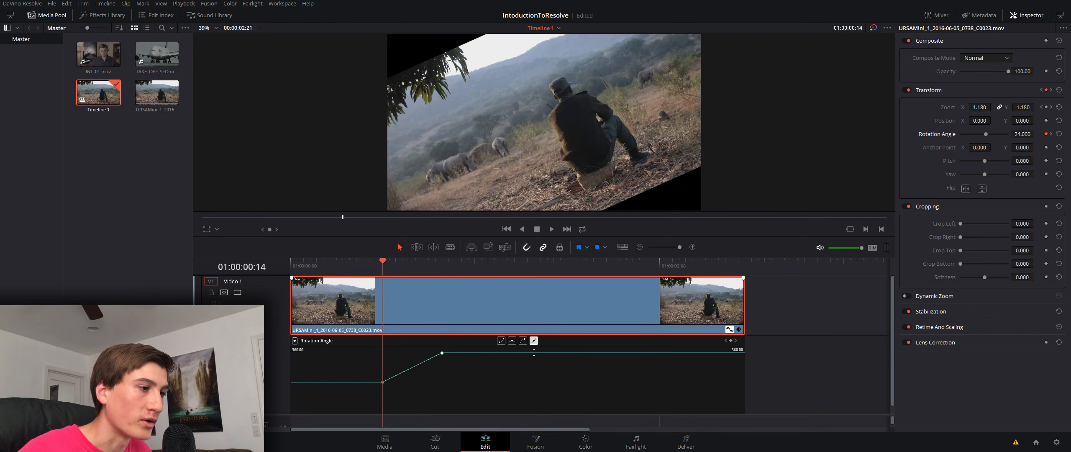
click(500, 341)
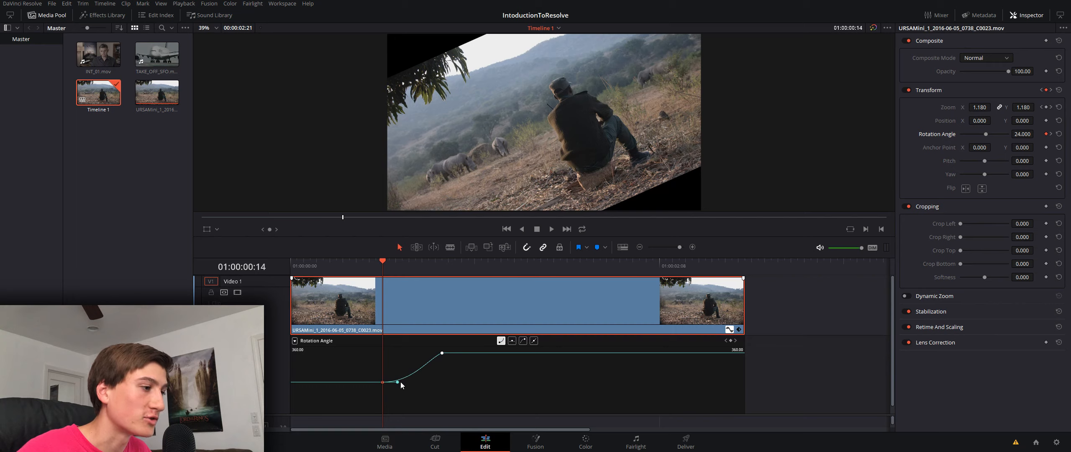
drag(398, 382, 442, 380)
key(space)
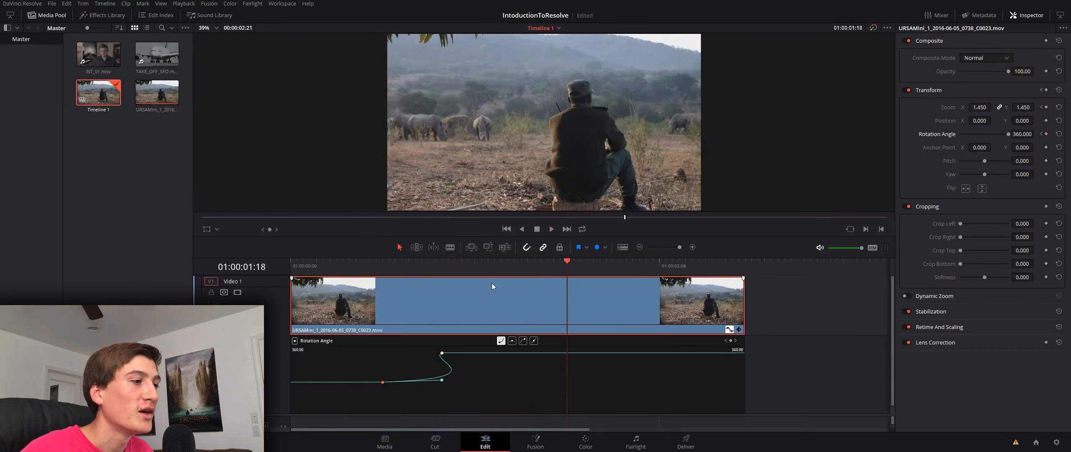
drag(467, 266, 275, 271)
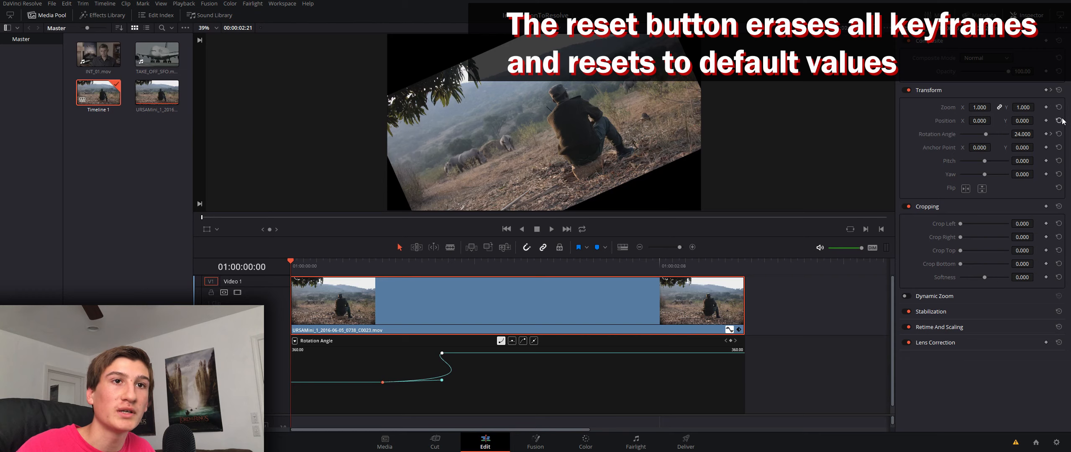
- Reset the clip's Zoom and Rotation Angle to defaults, undo the rotation reset, and play the clip from the start
click(1059, 134)
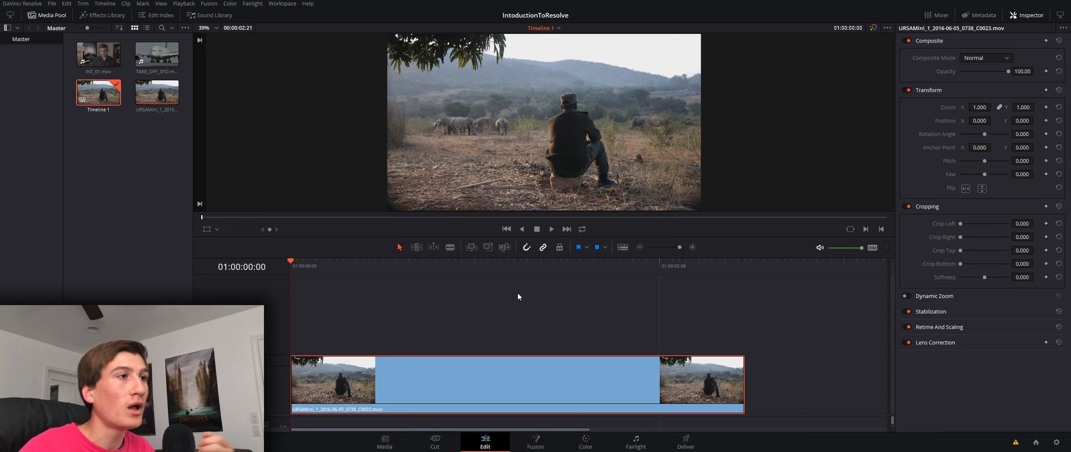
key(ctrl+z)
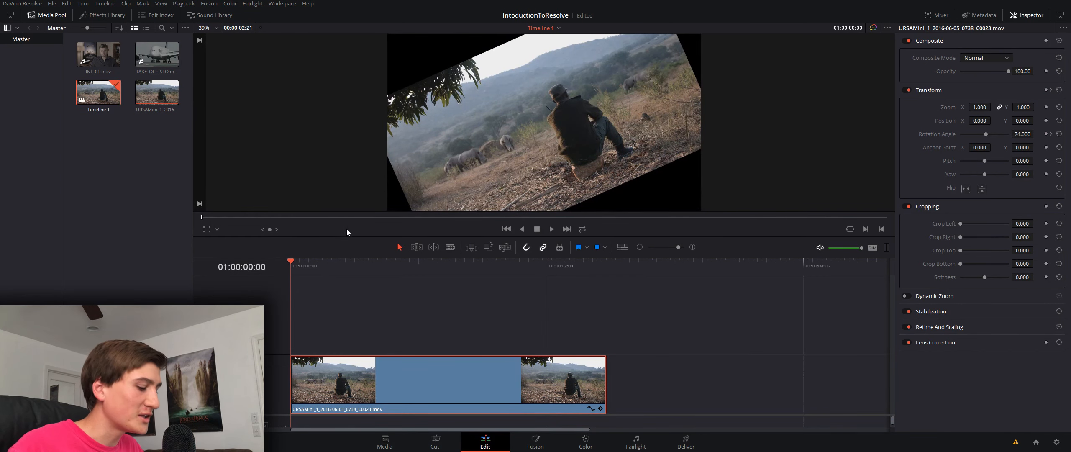
key(space)
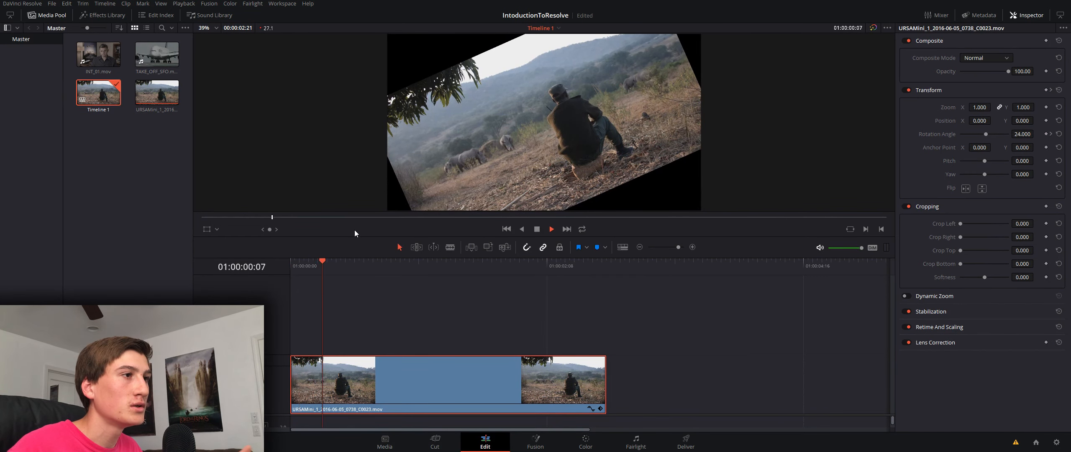
key(space)
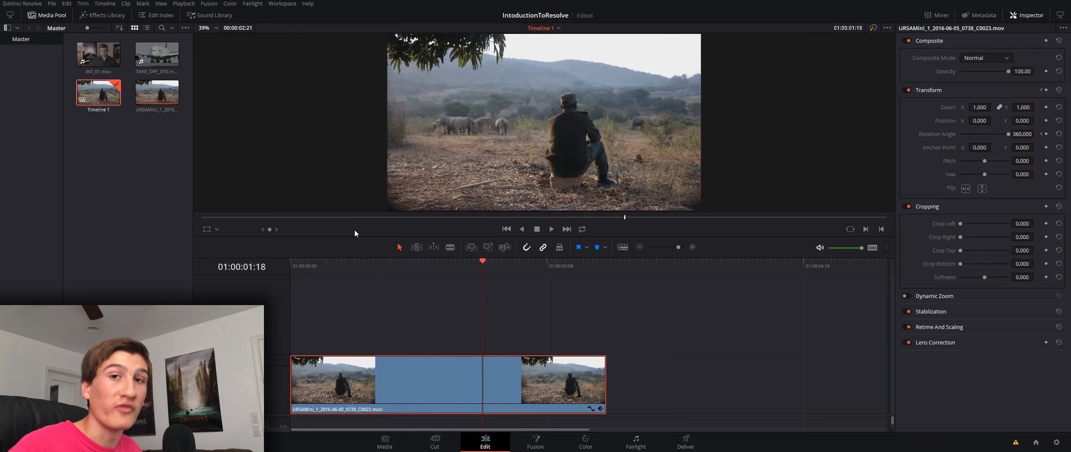